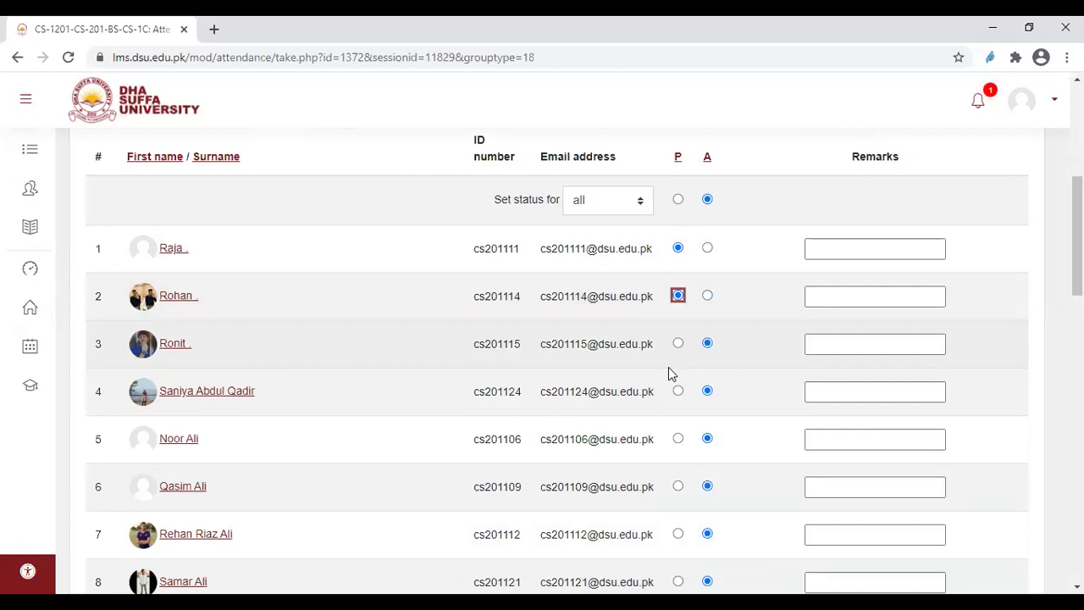
# Mark the students in rows 4 to 8 of the attendance list as present (P).
pyautogui.scroll(-1, 668, 367)
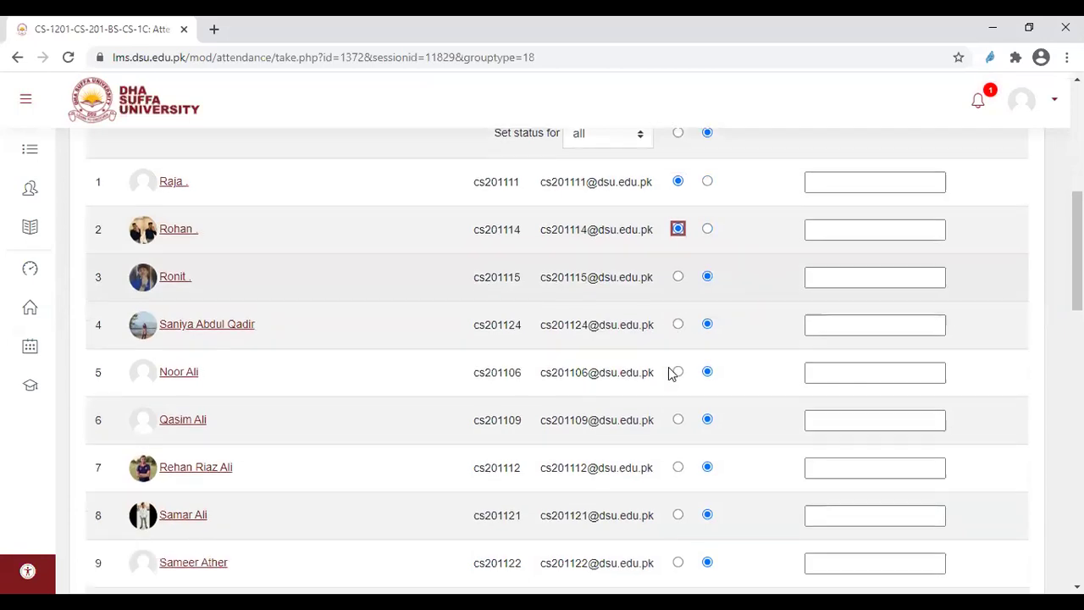
pyautogui.click(679, 311)
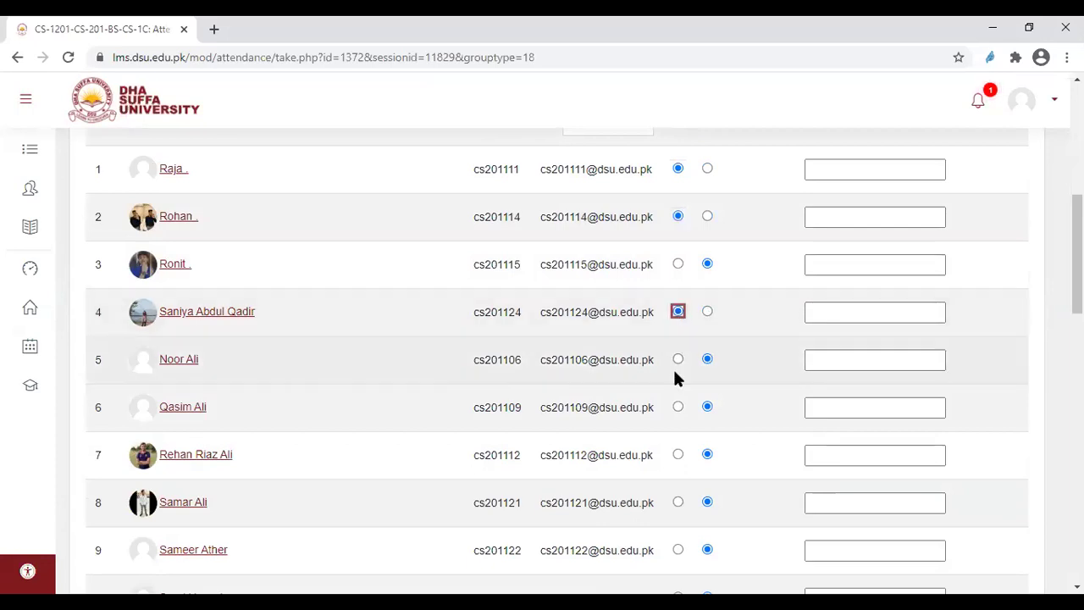
pyautogui.scroll(-1, 676, 379)
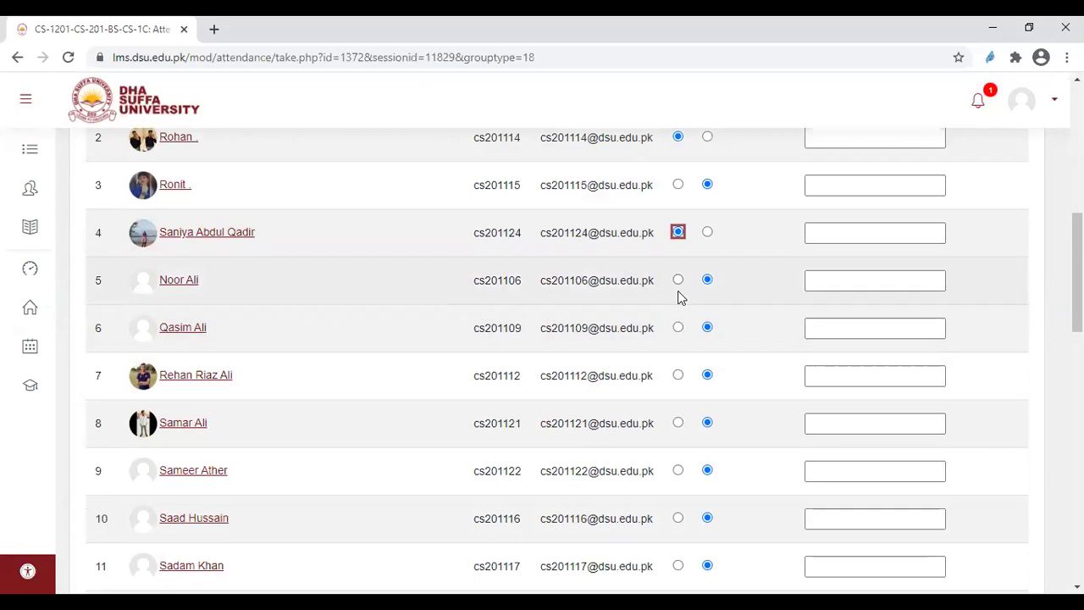
pyautogui.scroll(-1, 680, 295)
pyautogui.click(678, 202)
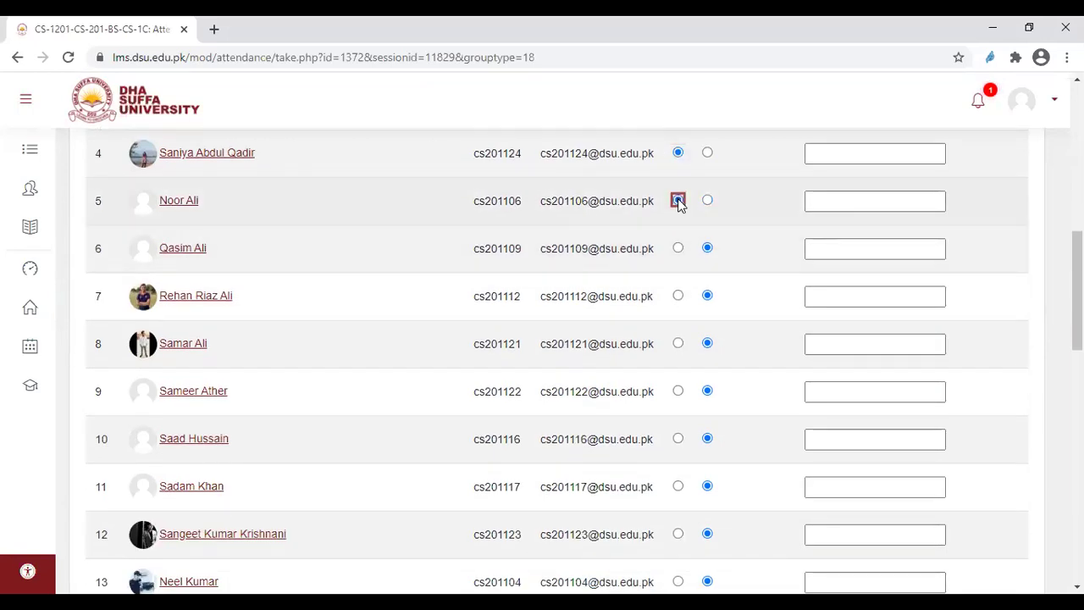
pyautogui.click(678, 248)
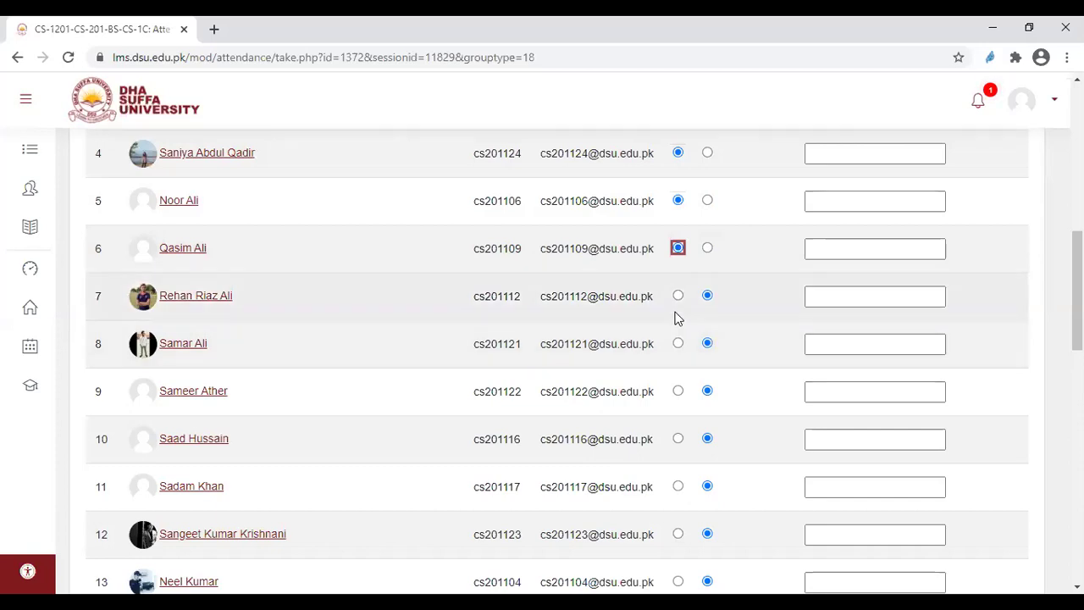
pyautogui.click(678, 297)
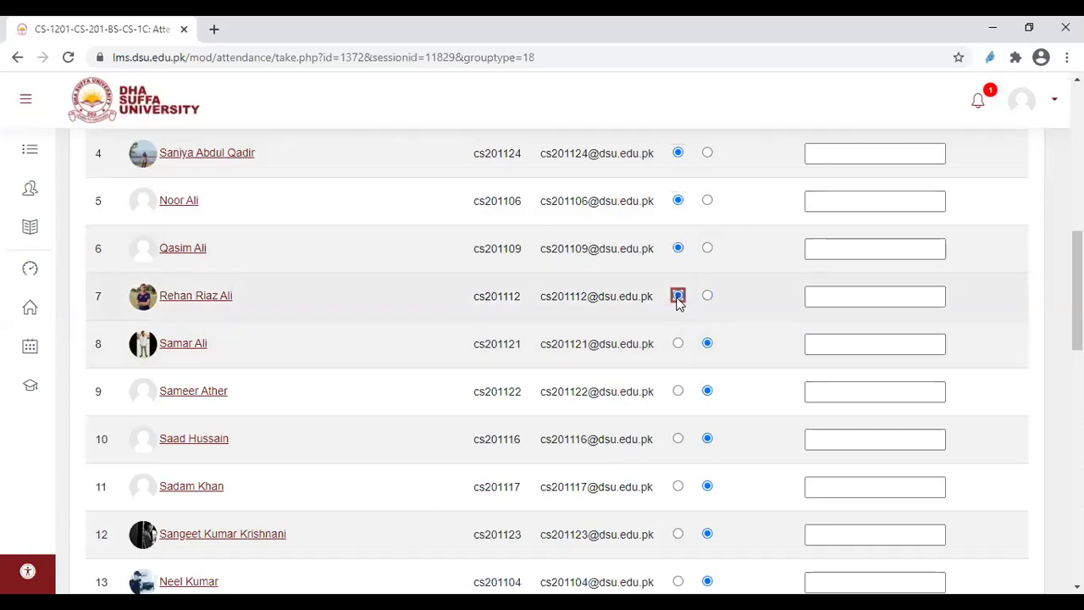
pyautogui.click(679, 344)
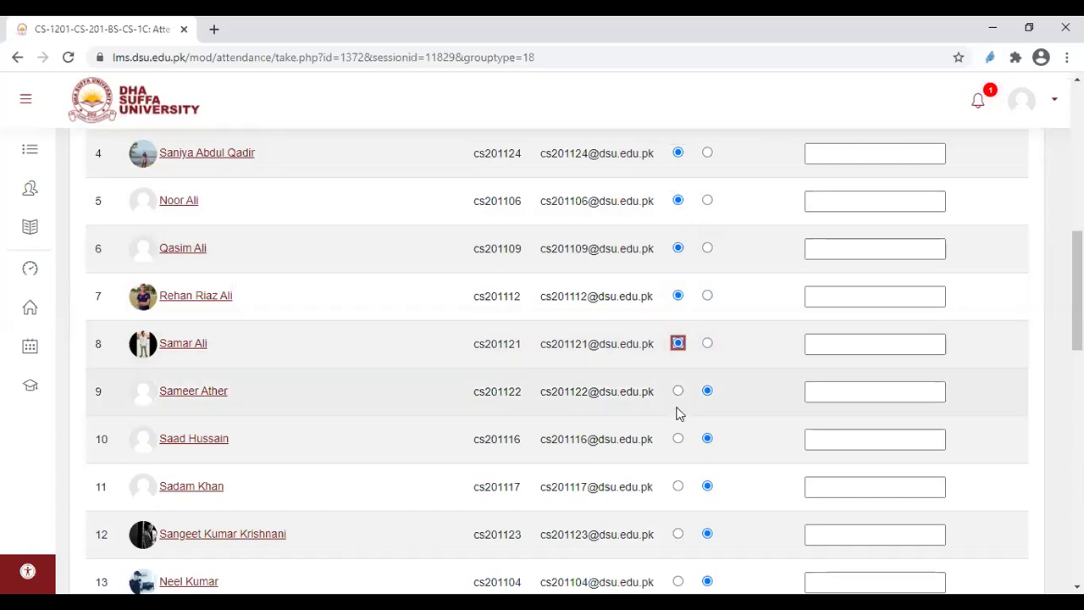
# Mark the students in rows 9, 10, 11 and 13 as present, skipping row 12.
pyautogui.scroll(-2, 678, 407)
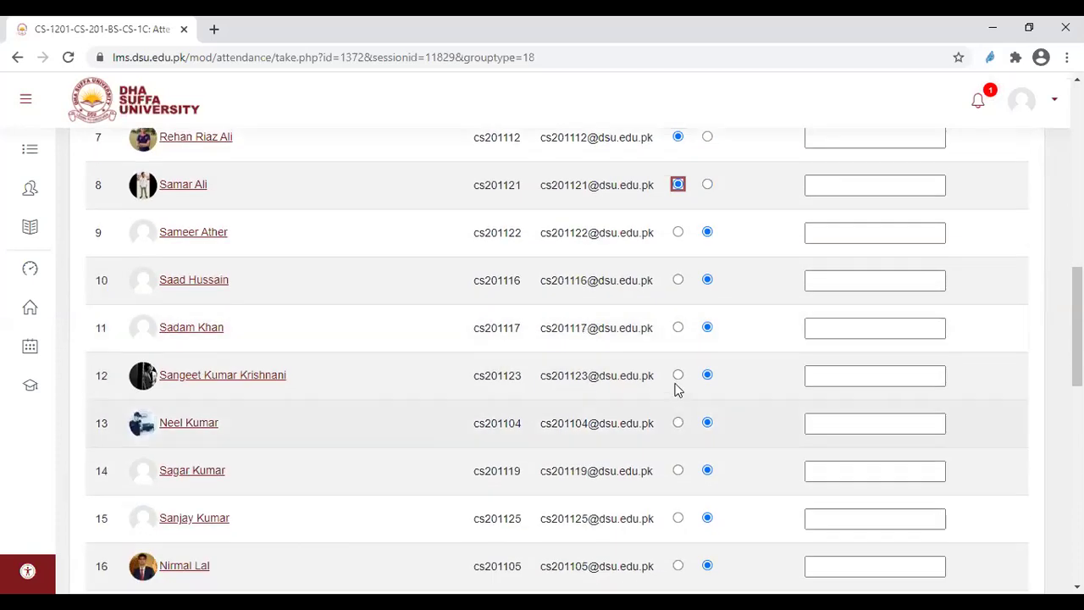
pyautogui.click(678, 280)
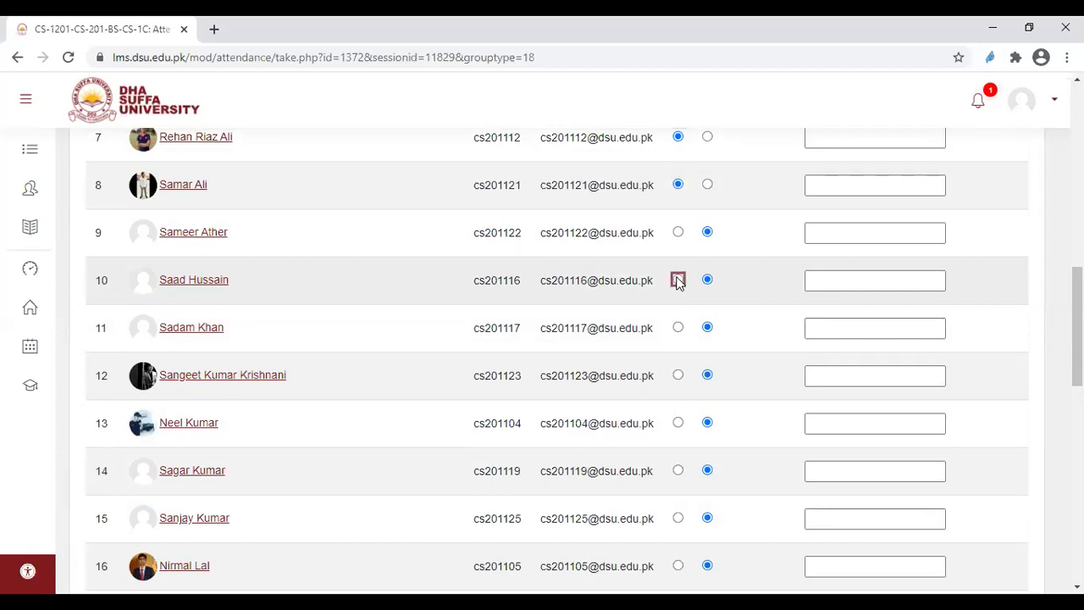
pyautogui.click(678, 233)
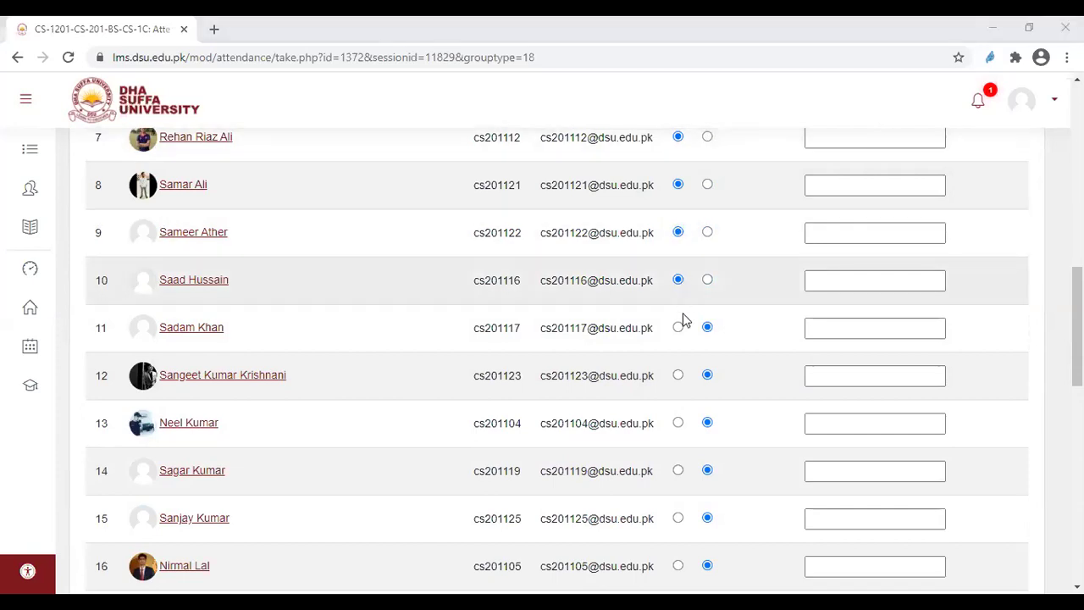
pyautogui.scroll(-1, 785, 330)
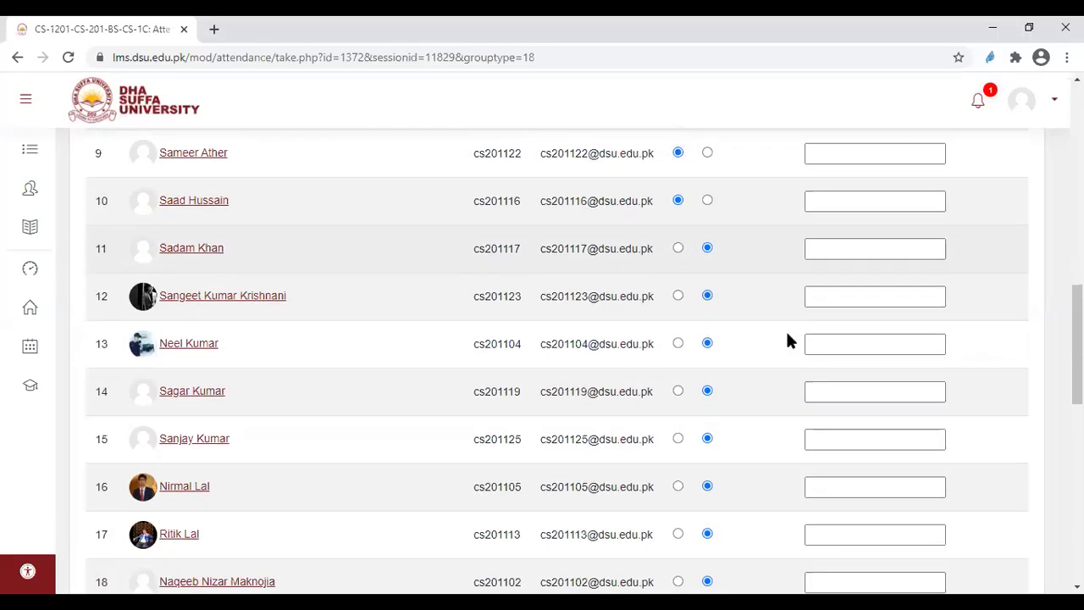
pyautogui.click(678, 249)
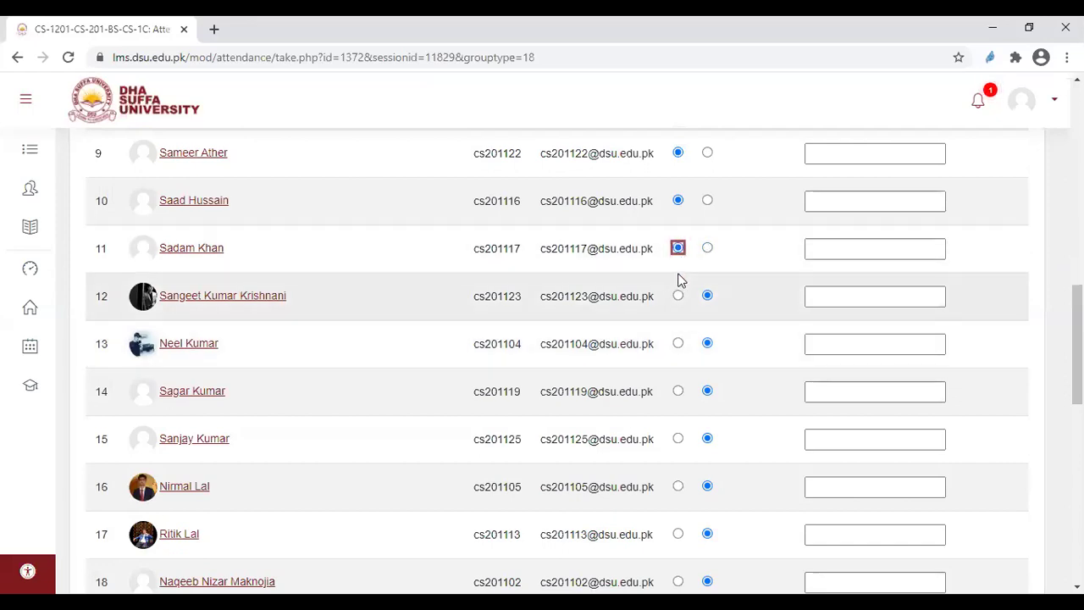
pyautogui.click(678, 344)
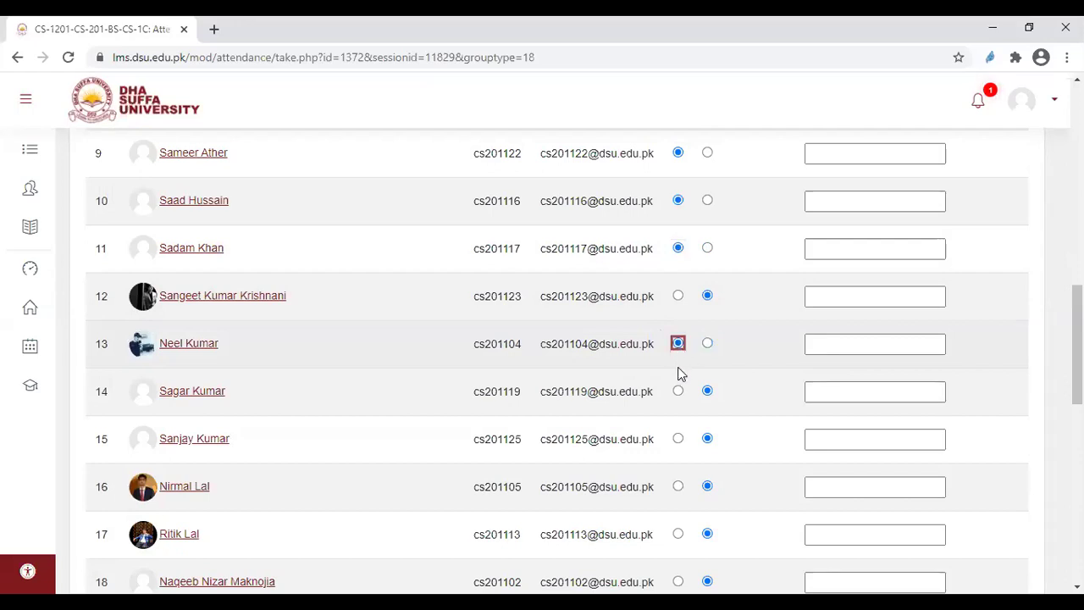
# Mark the students in rows 14 to 18 of the attendance list as present.
pyautogui.scroll(-1, 679, 372)
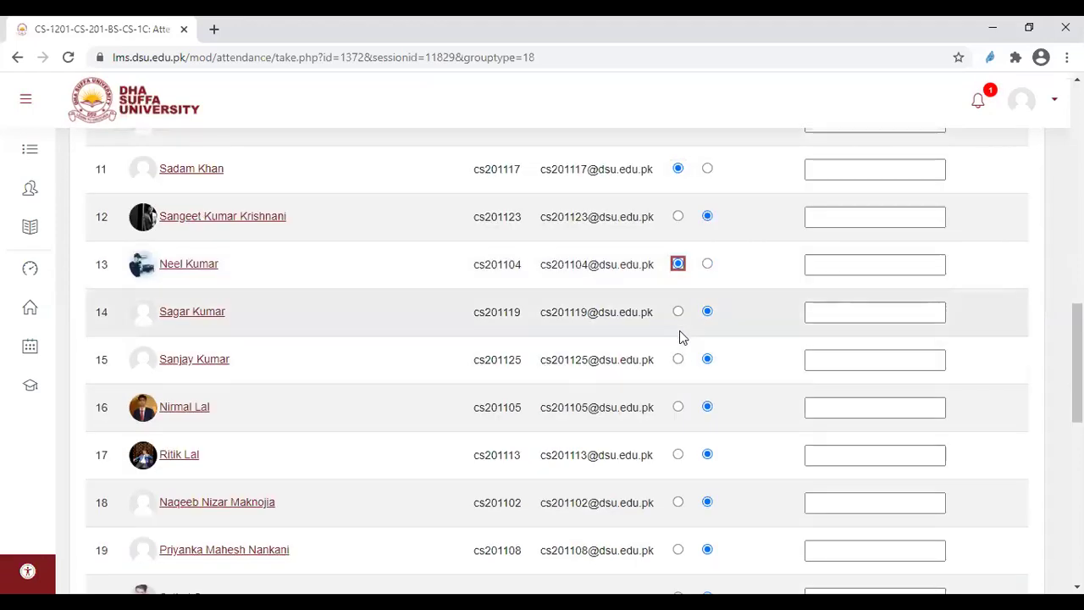
pyautogui.click(677, 311)
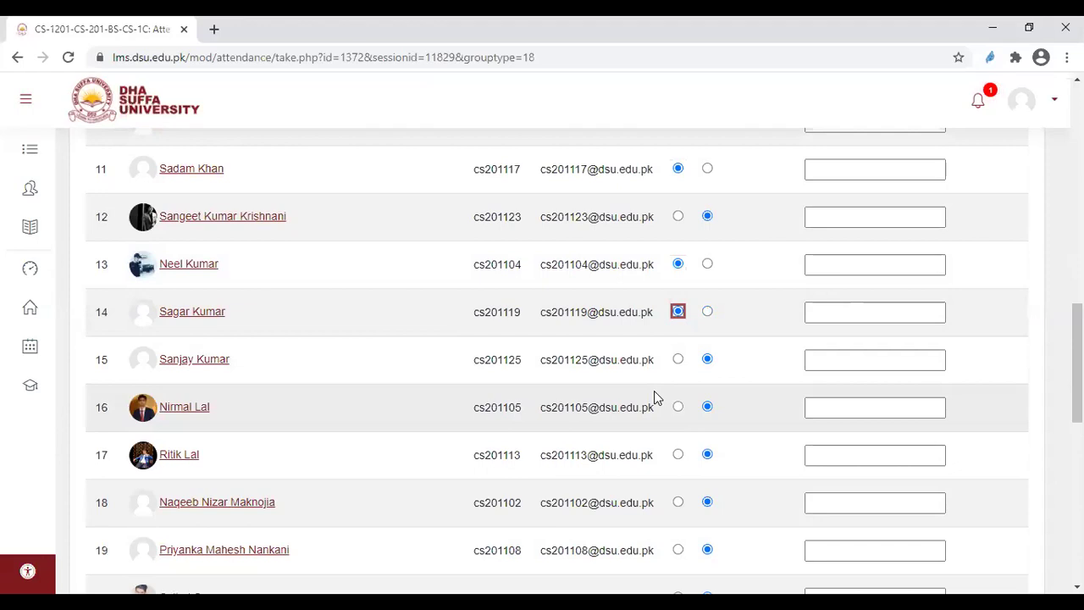
pyautogui.click(678, 359)
pyautogui.scroll(-2, 678, 362)
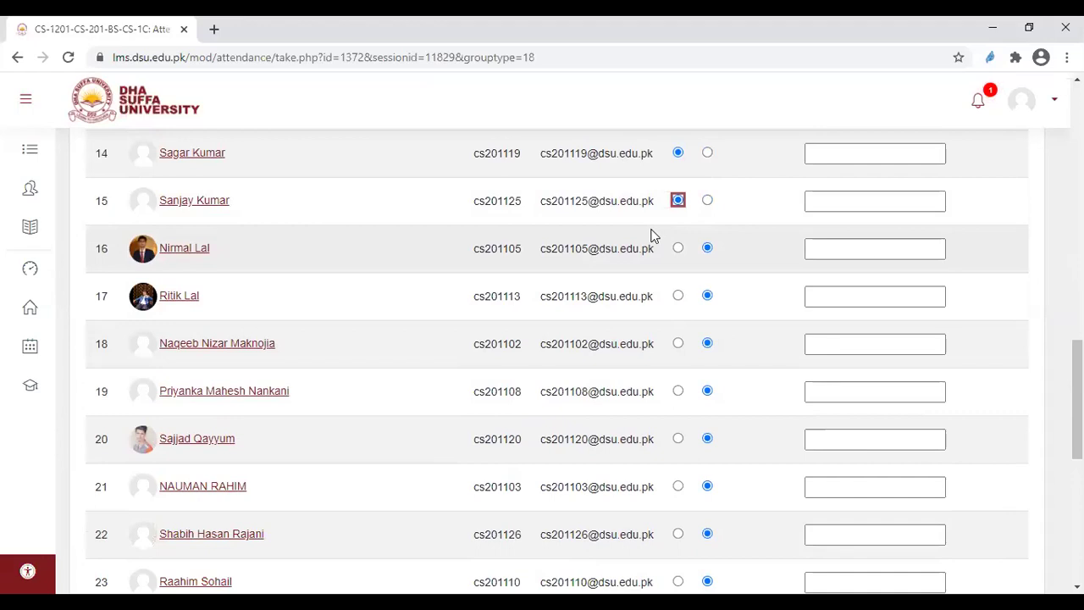
pyautogui.click(677, 248)
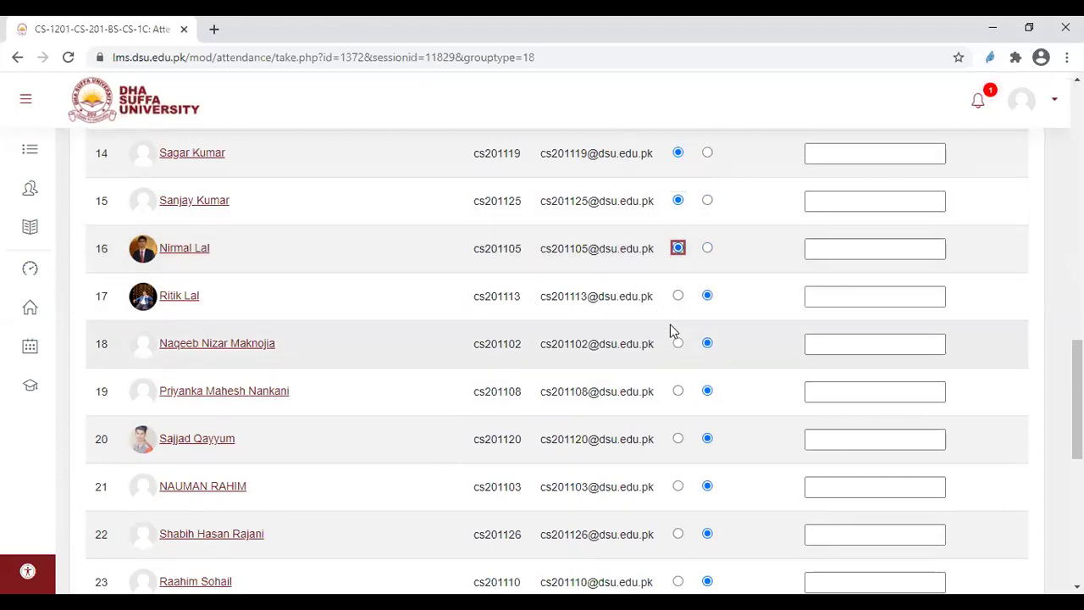
pyautogui.scroll(-1, 670, 330)
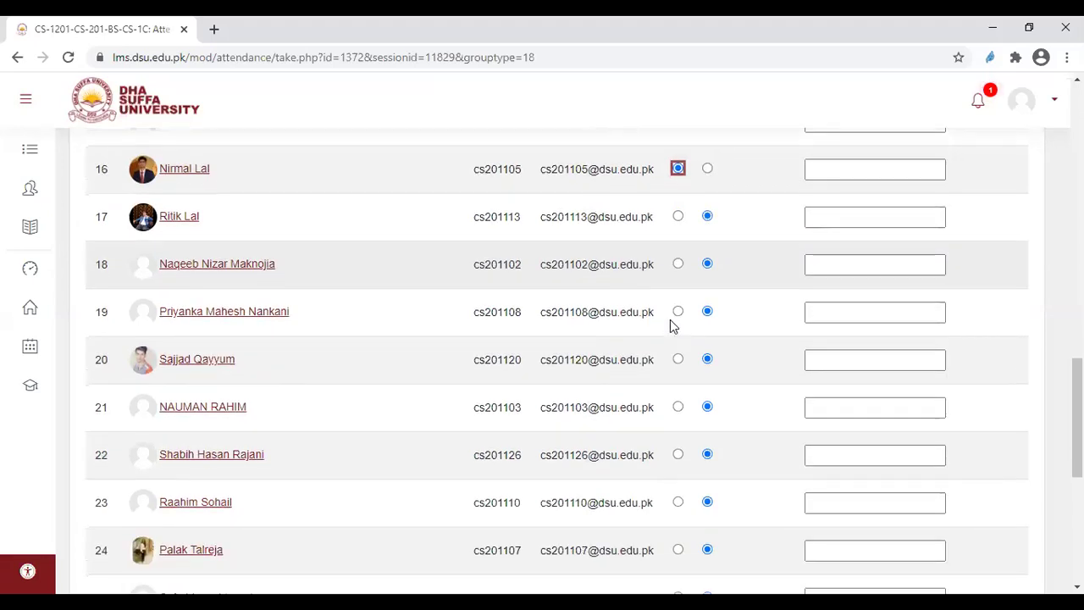
pyautogui.click(678, 265)
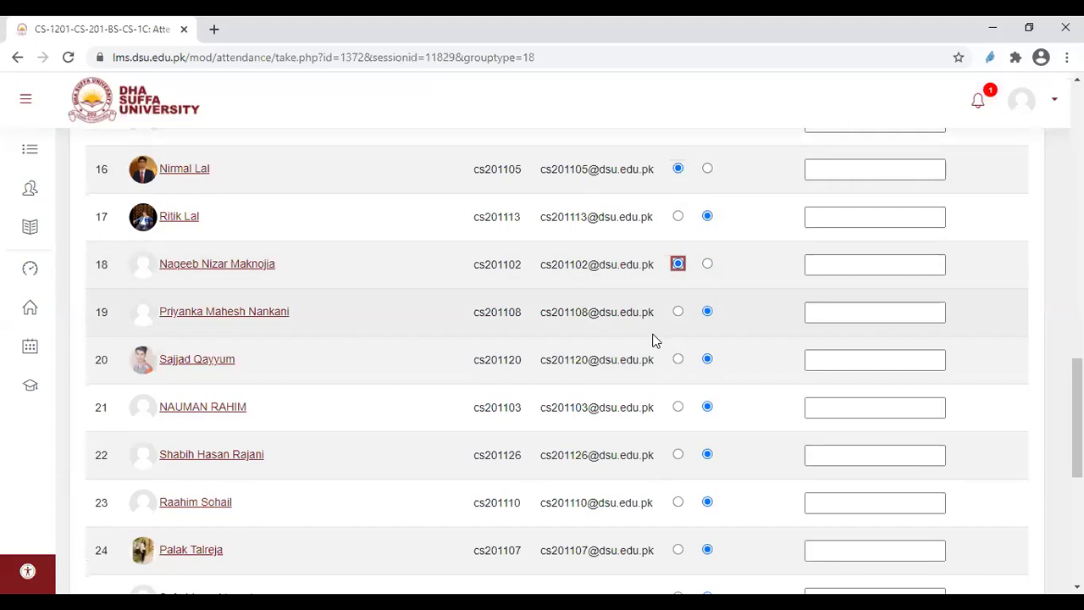
pyautogui.scroll(-1, 653, 340)
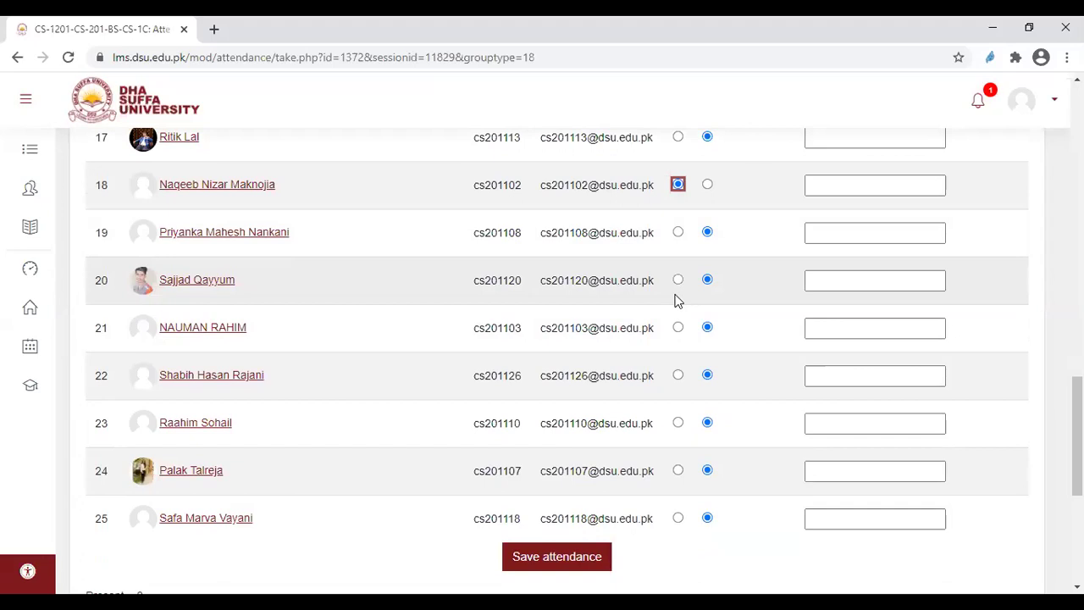
pyautogui.scroll(1, 672, 302)
pyautogui.click(678, 217)
# Mark the students in rows 21 and 25 as present.
pyautogui.scroll(-1, 660, 313)
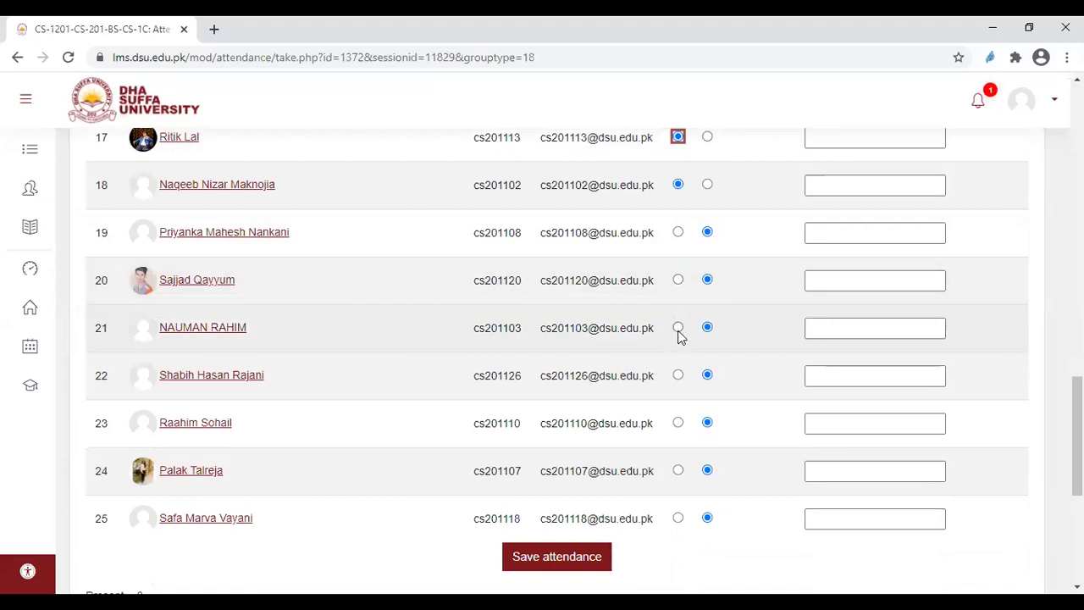
pyautogui.click(677, 328)
pyautogui.scroll(-1, 678, 332)
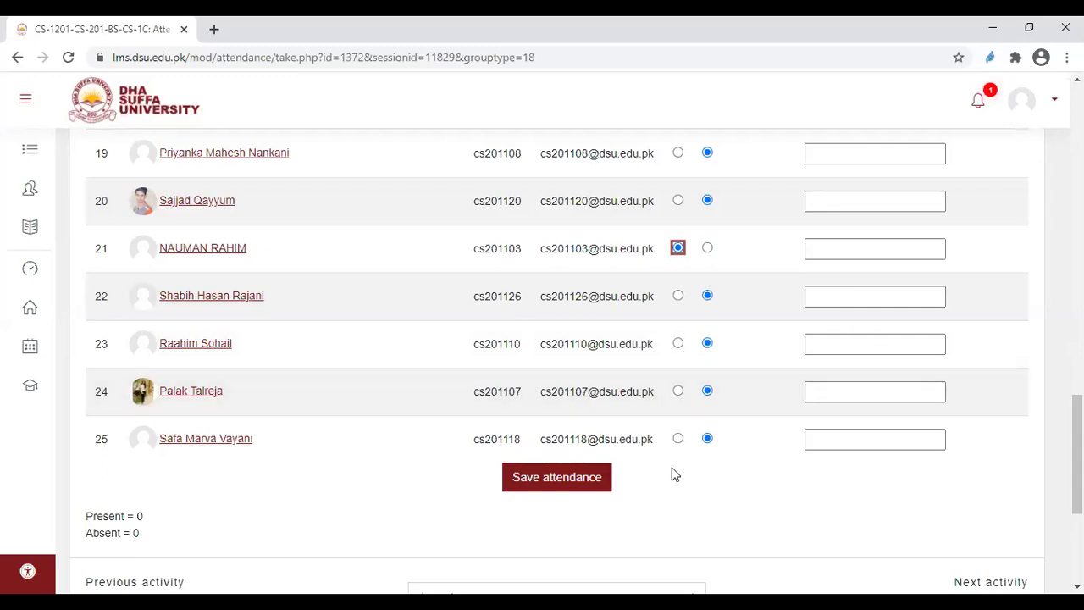
pyautogui.click(678, 439)
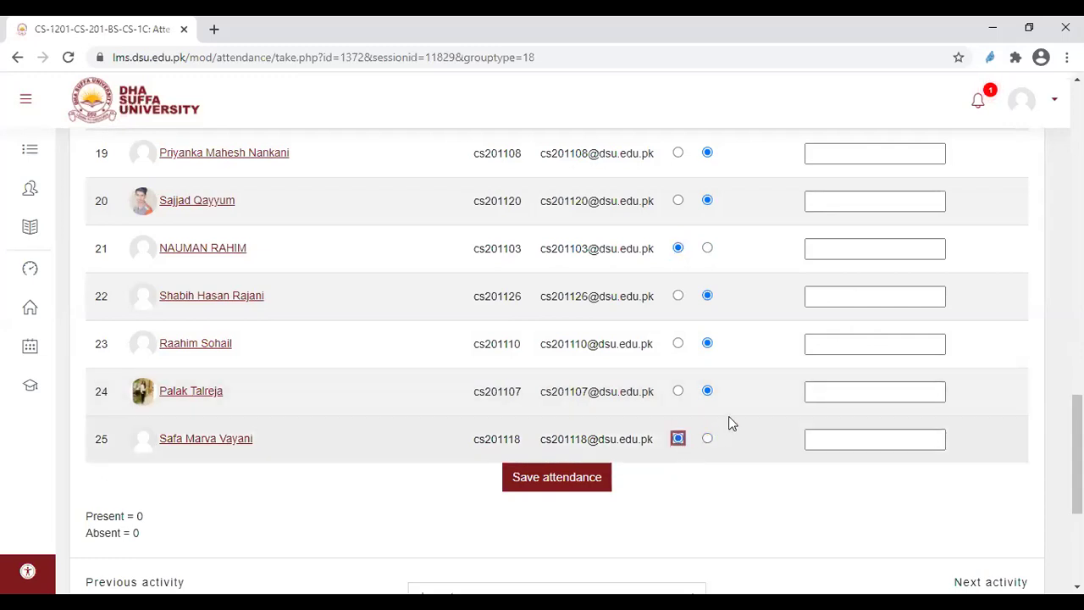
# Recheck the beginning of the attendance list and change the student in row 3 to present.
pyautogui.scroll(10, 734, 415)
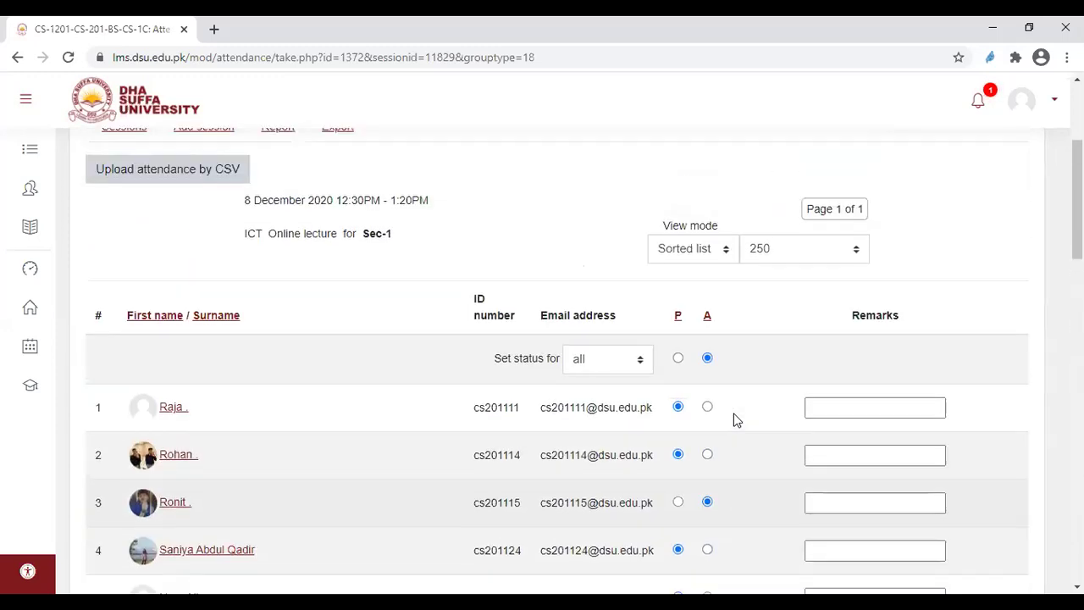
pyautogui.scroll(-3, 734, 421)
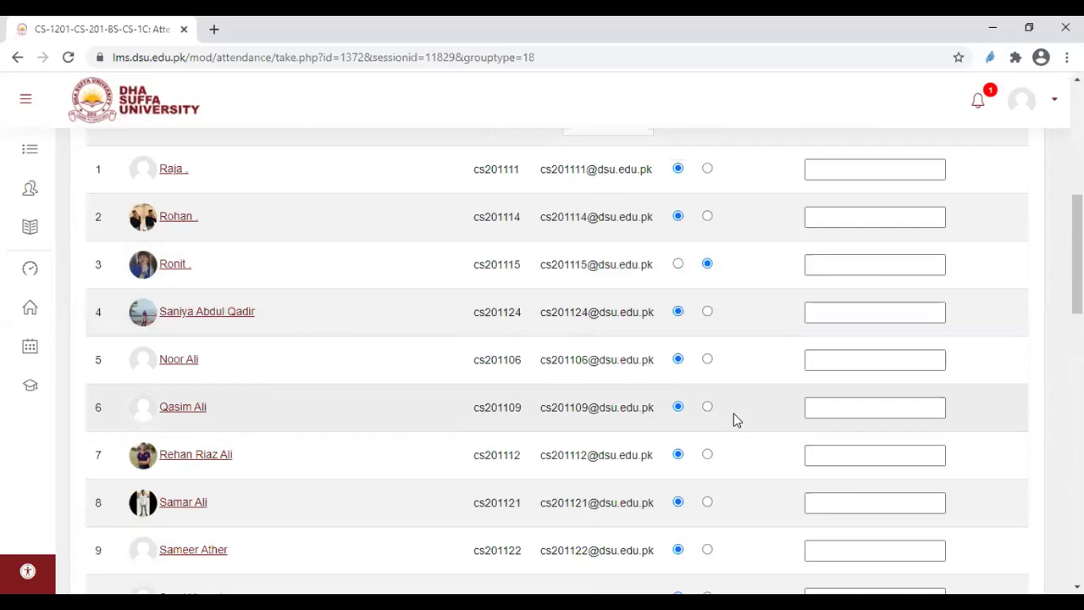
pyautogui.scroll(-2, 735, 421)
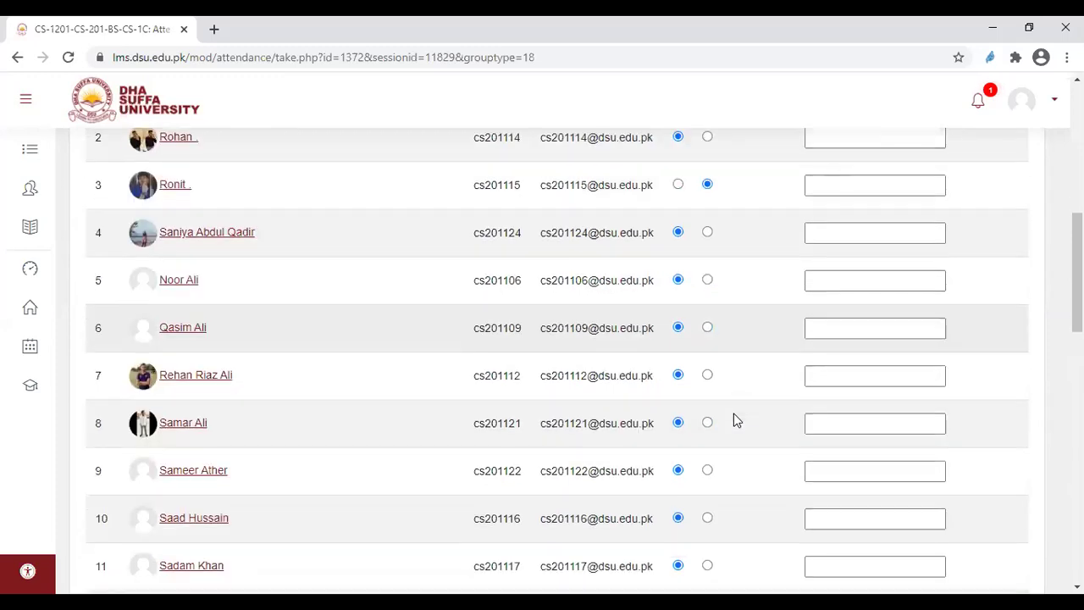
pyautogui.scroll(1, 735, 421)
pyautogui.scroll(2, 734, 421)
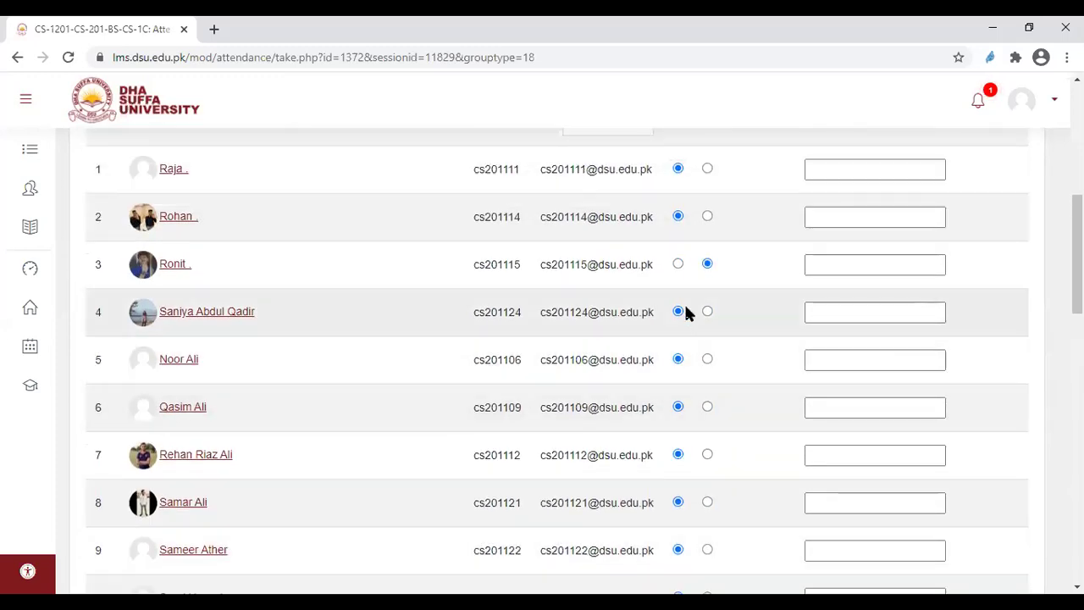
pyautogui.click(678, 263)
# Check the remaining rows, mark the student in row 24 as present and save the attendance.
pyautogui.scroll(-5, 738, 331)
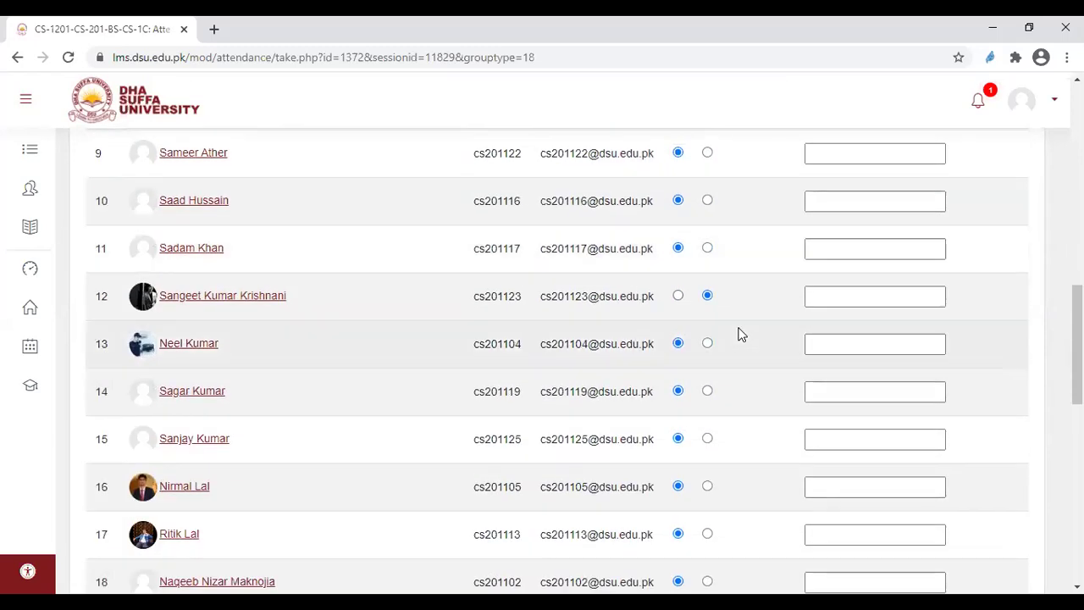
pyautogui.scroll(-1, 738, 337)
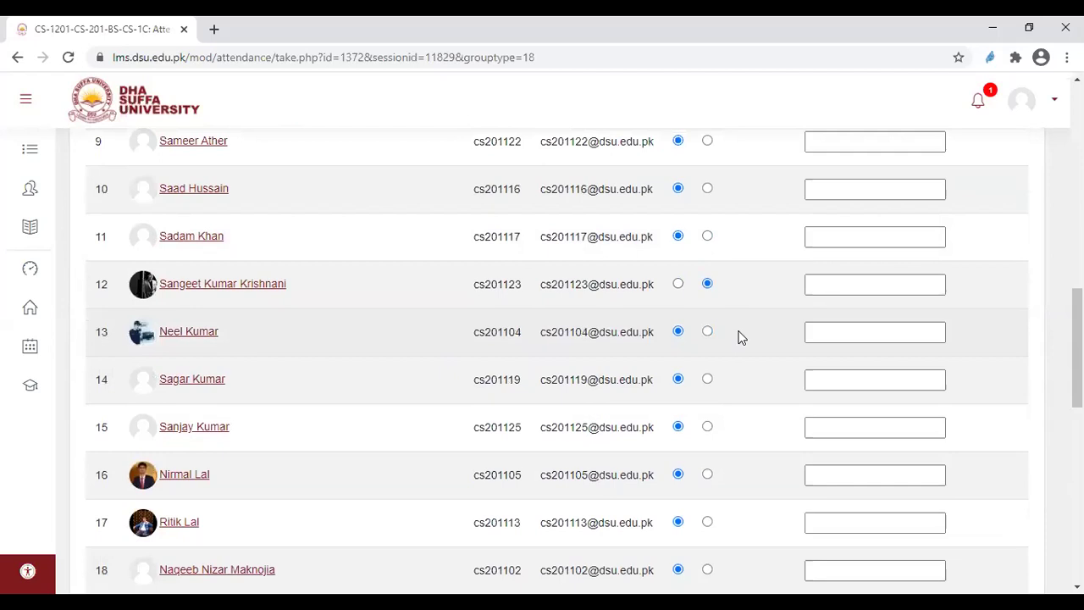
pyautogui.scroll(-2, 738, 336)
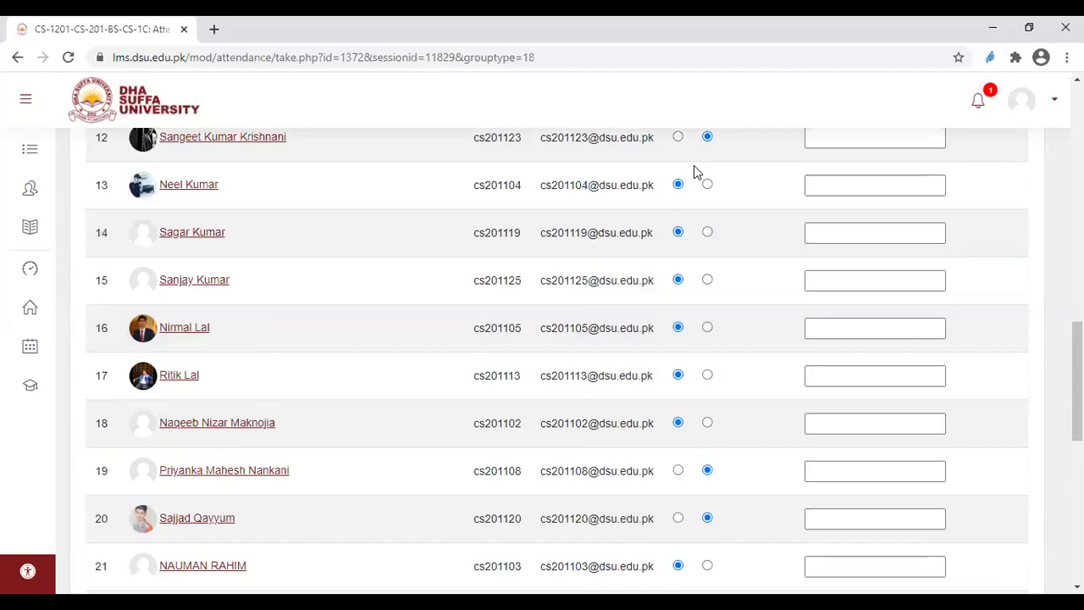
pyautogui.scroll(-3, 760, 238)
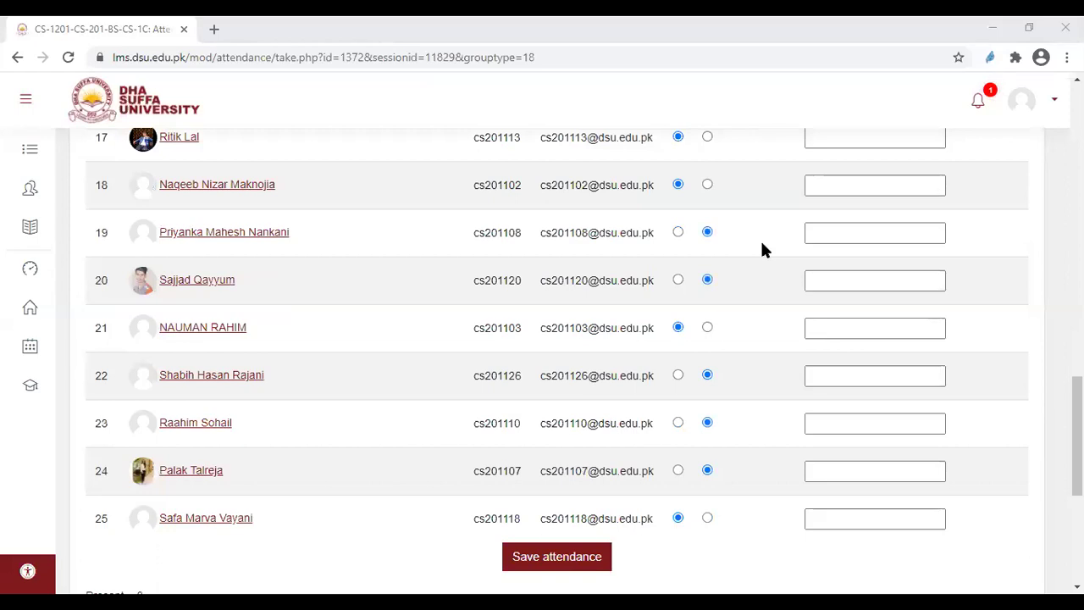
pyautogui.scroll(-1, 761, 244)
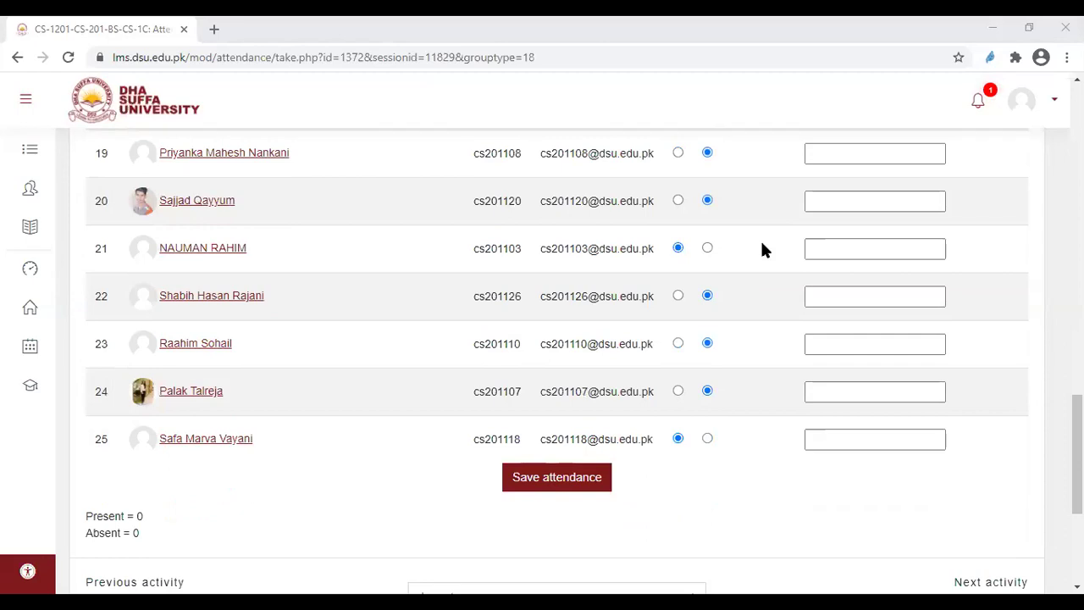
pyautogui.scroll(-1, 762, 249)
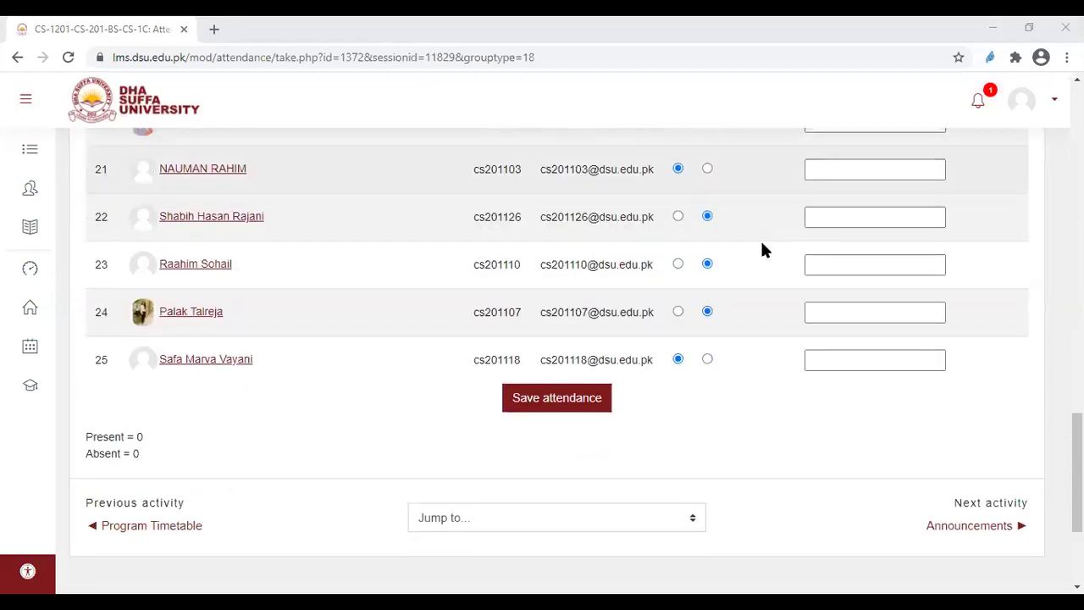
pyautogui.click(677, 312)
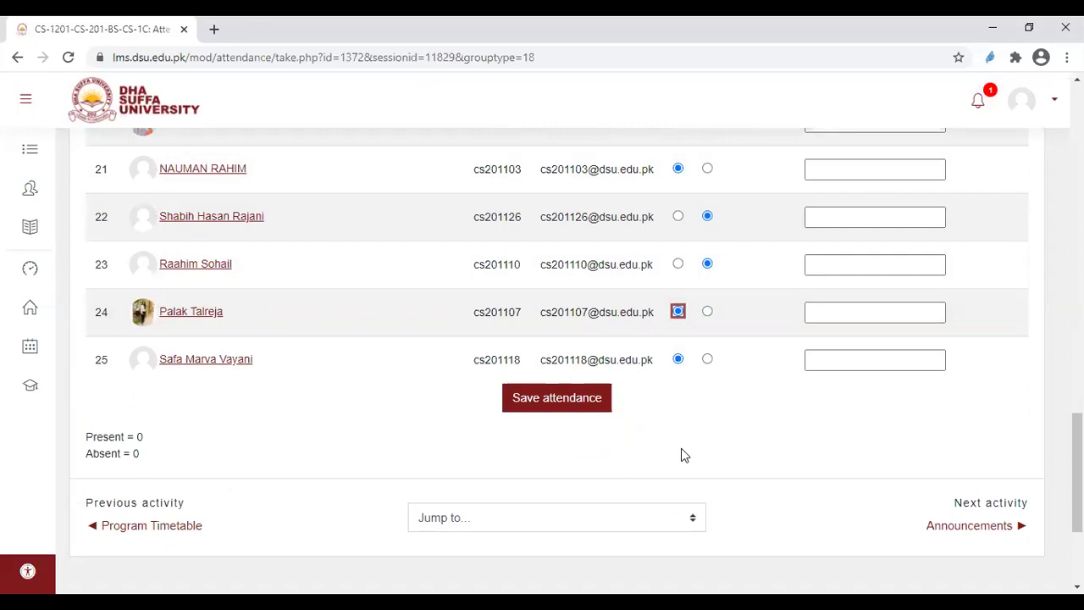
pyautogui.click(594, 405)
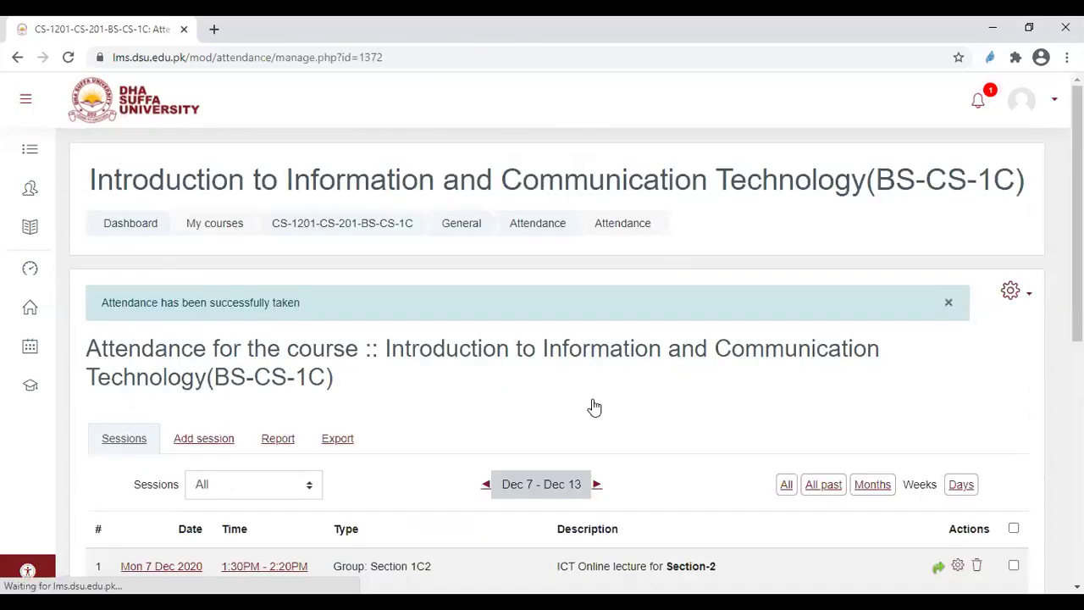